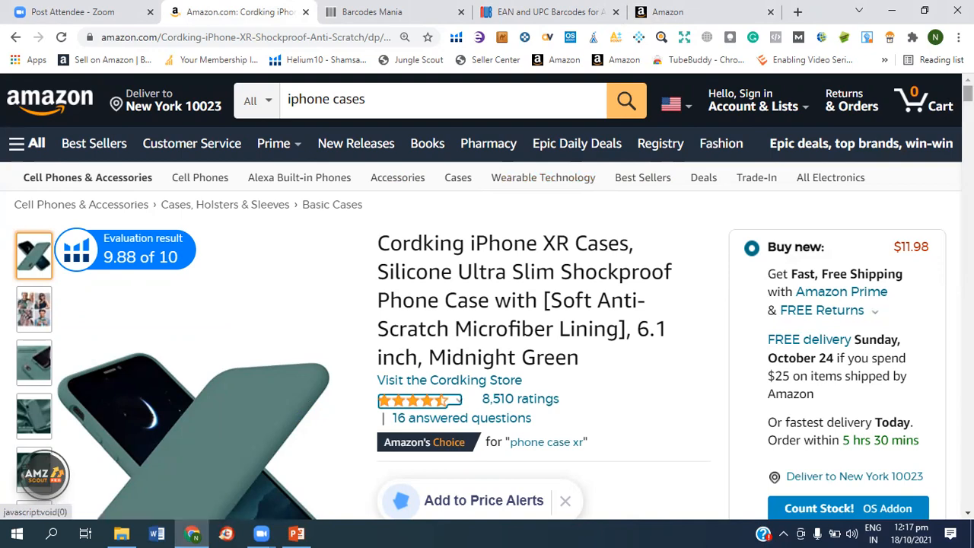
- Copy the ASIN B08VHGGJVZ from the product information of the Cordking iPhone XR case listing
scroll(933, 114, "down", 8)
scroll(487, 297, "down", 15)
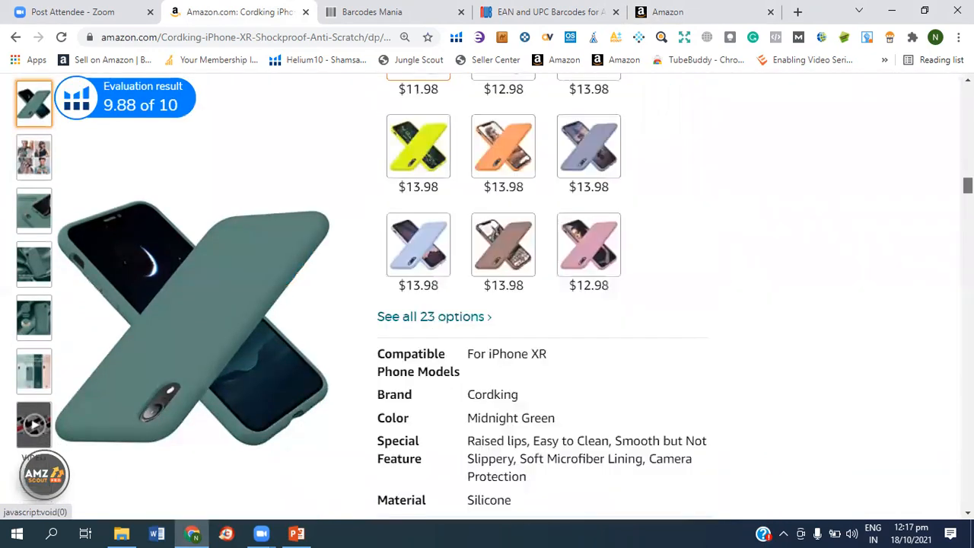
scroll(487, 297, "down", 15)
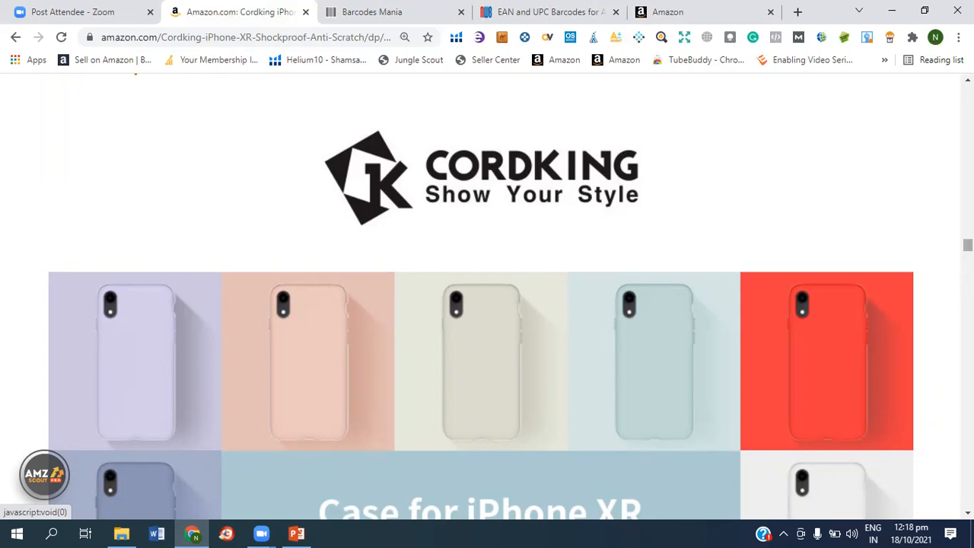
scroll(487, 296, "down", 15)
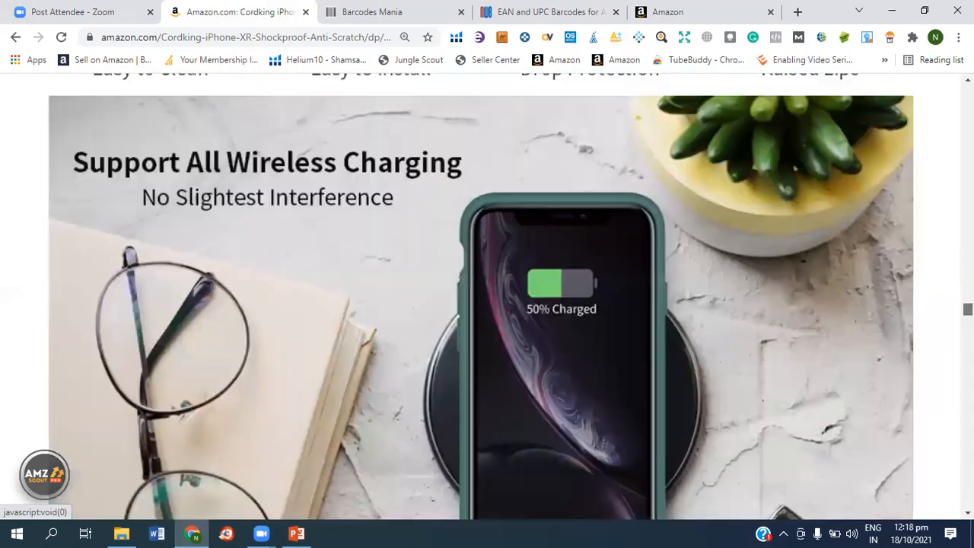
scroll(487, 297, "down", 15)
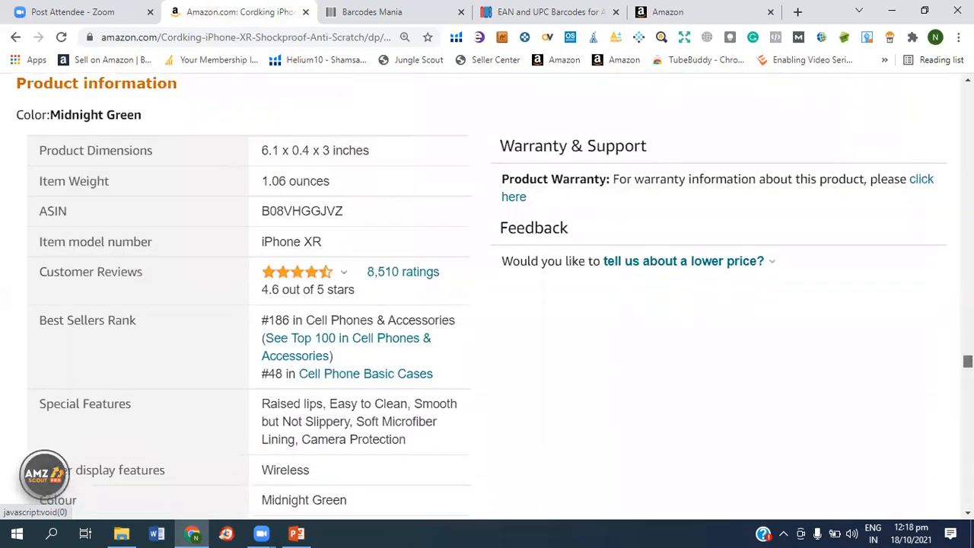
left_click_drag(262, 213, 344, 218)
key("ctrl+c")
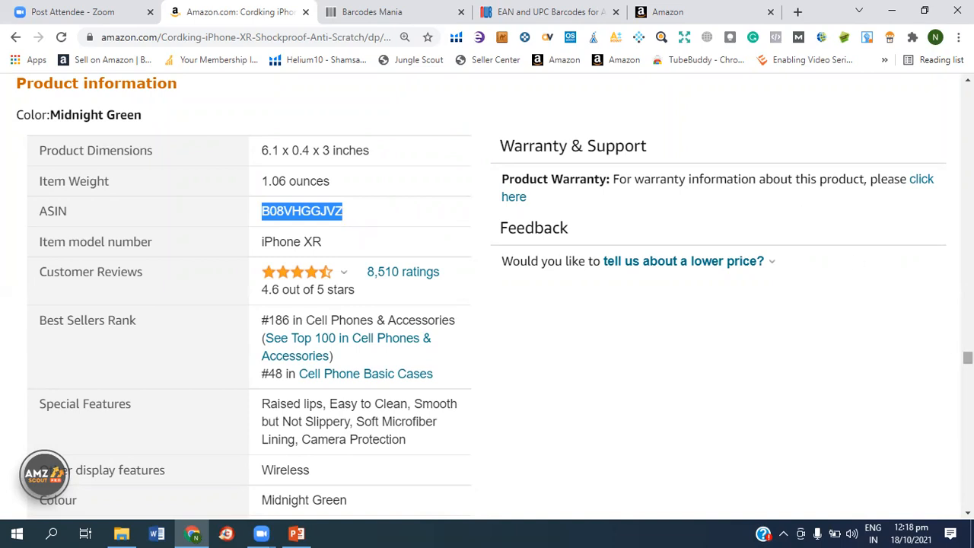
- Review the Cordking case listing's title, price, seller and purchase options on the upper part of the product page
scroll(482, 296, "up", 15)
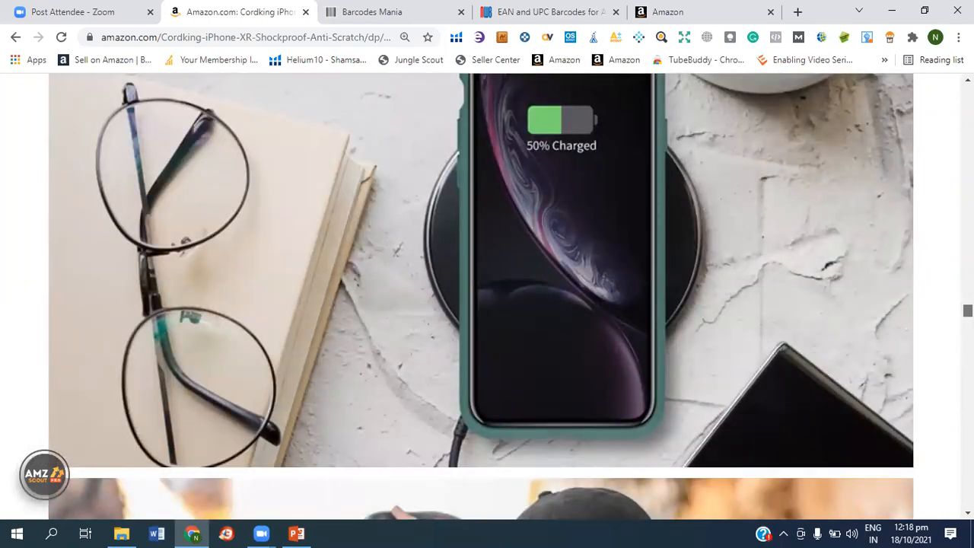
scroll(482, 297, "up", 15)
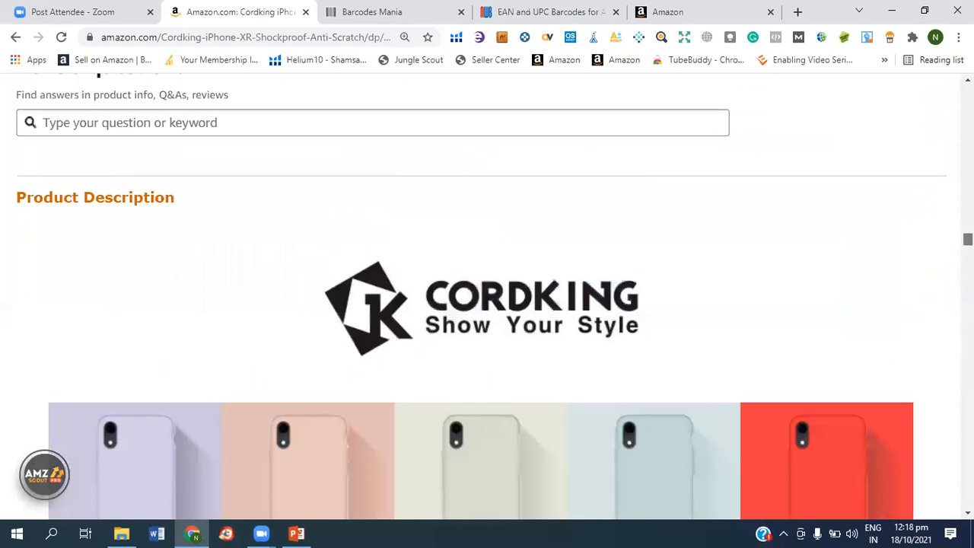
scroll(481, 297, "up", 15)
scroll(482, 297, "up", 15)
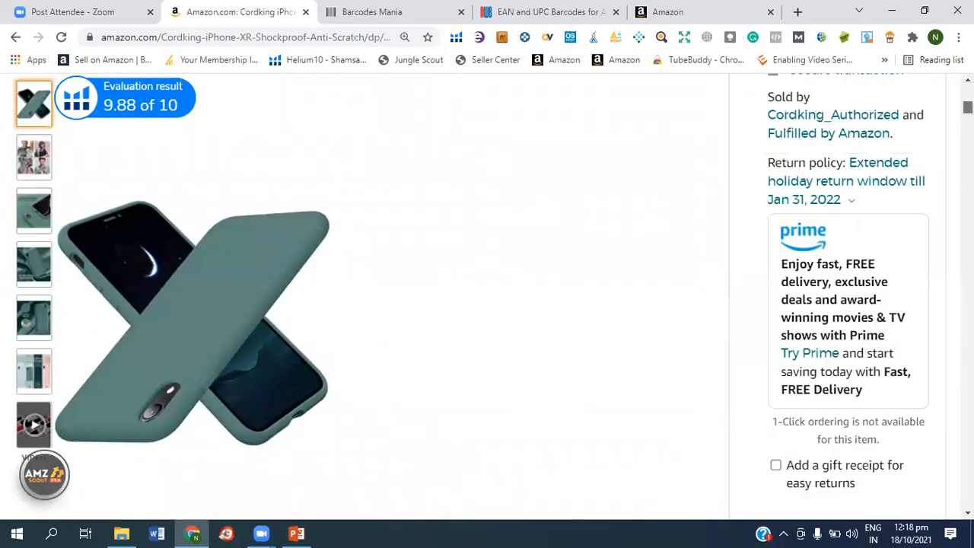
scroll(482, 297, "up", 3)
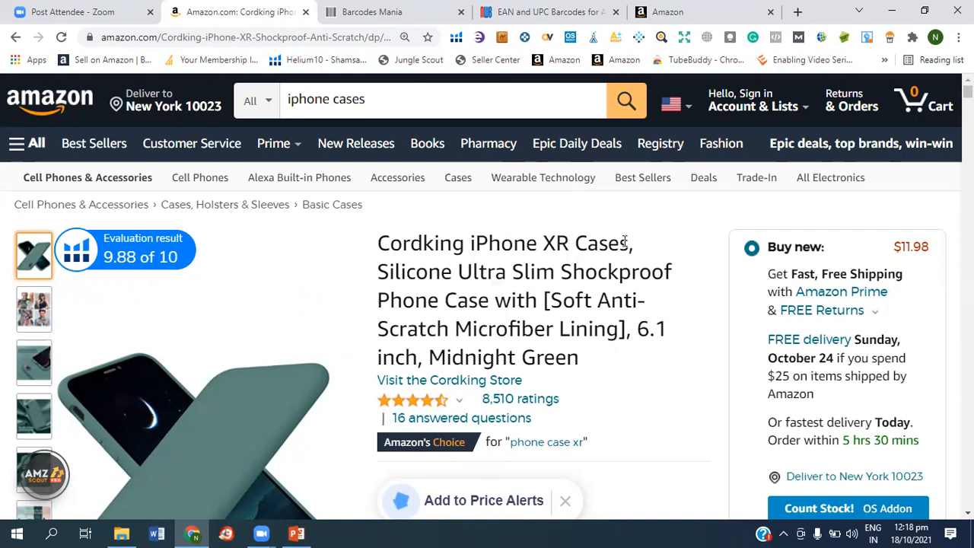
scroll(967, 92, "down", 3)
scroll(652, 297, "down", 2)
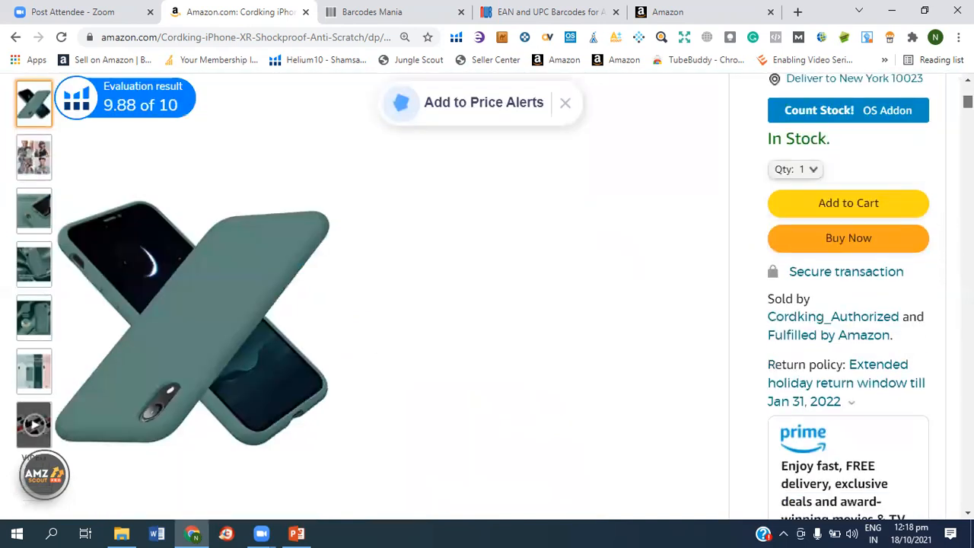
scroll(837, 297, "down", 4)
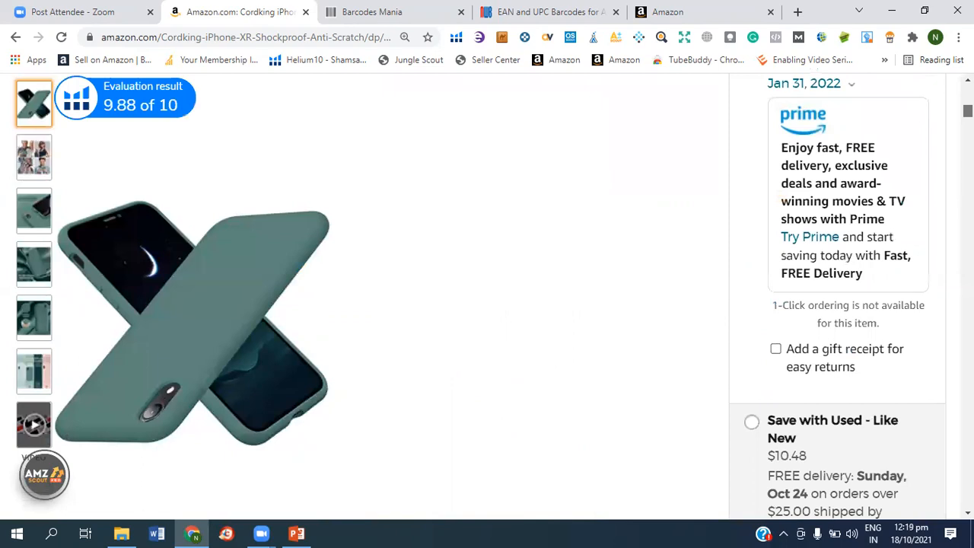
scroll(487, 296, "up", 10)
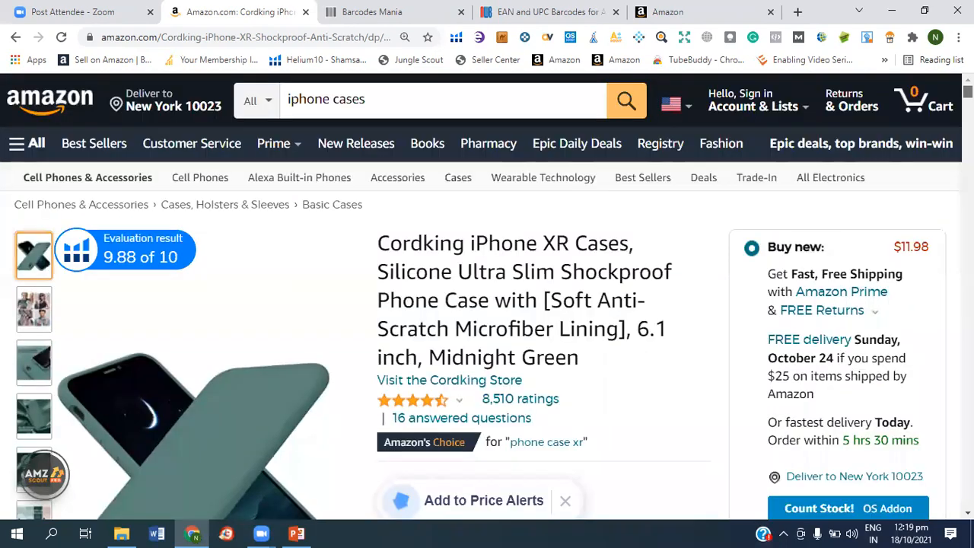
- Switch to the Seller Central add-products page and enter ASIN B08VHGGJVZ in the catalogue search
left_click(693, 6)
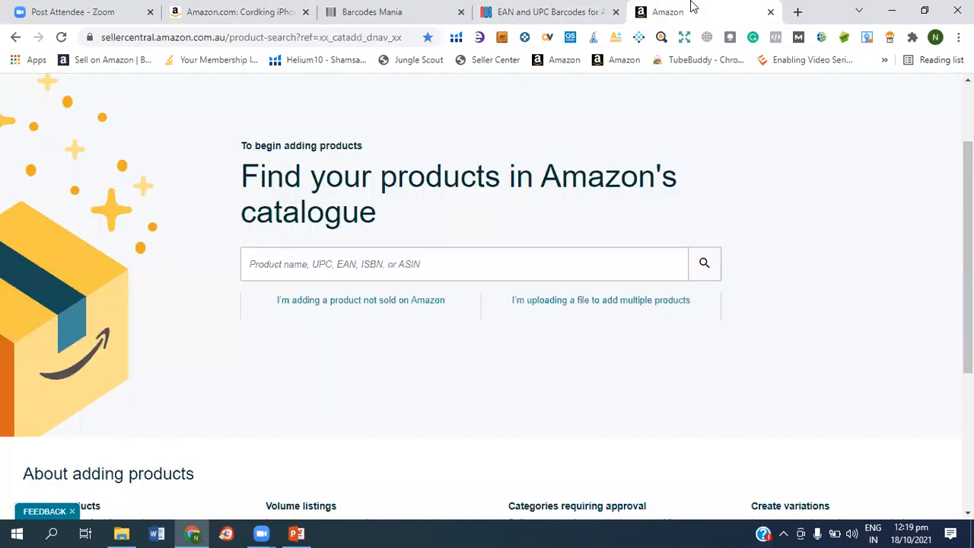
left_click(421, 269)
key("ctrl+v")
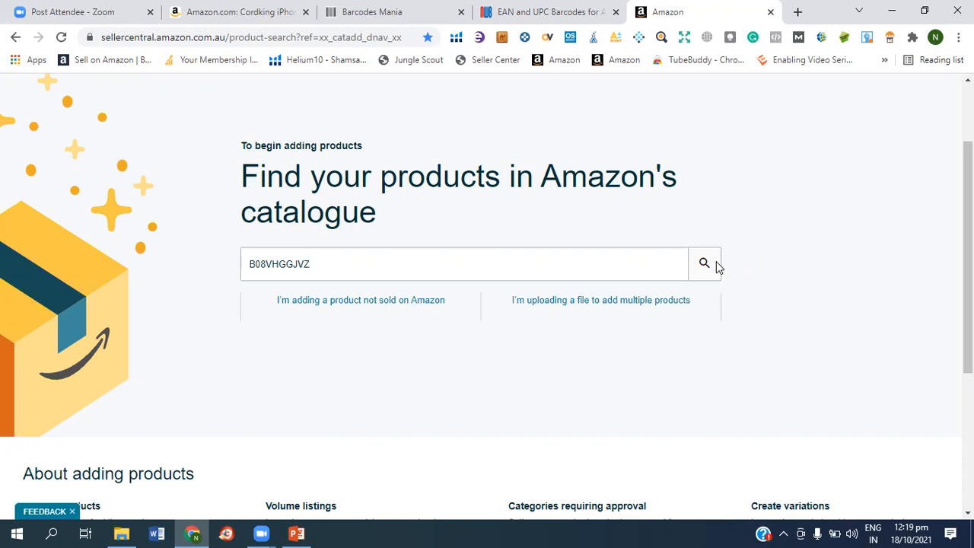
- Clear the ASIN from the catalogue search field
key("BackSpace")
key("BackSpace")
key("BackSpace")
key("BackSpace")
key("BackSpace")
key("BackSpace")
key("BackSpace")
key("BackSpace")
key("BackSpace")
key("BackSpace")
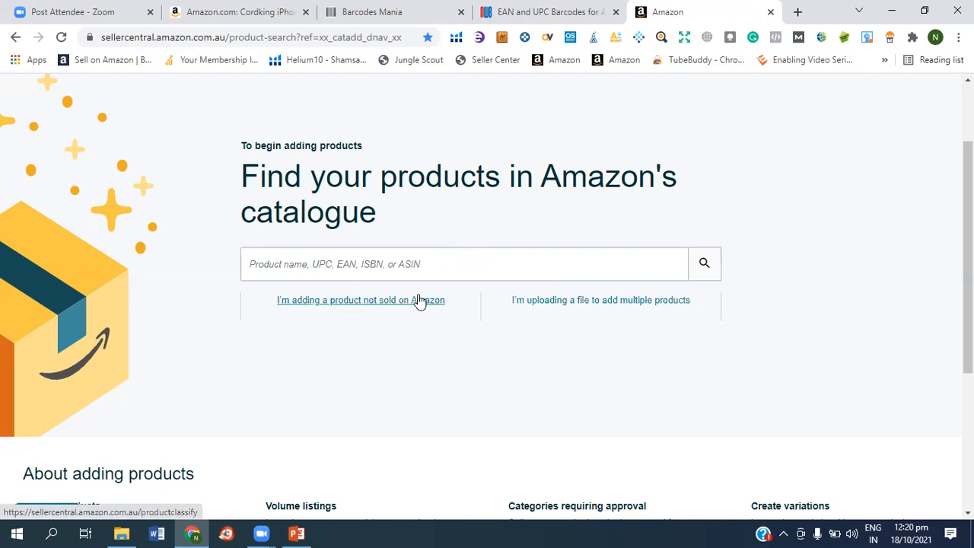
- Start adding a product not sold on Amazon and discard the unfinished Cutting Boards, Mats & Sets listing
left_click(366, 301)
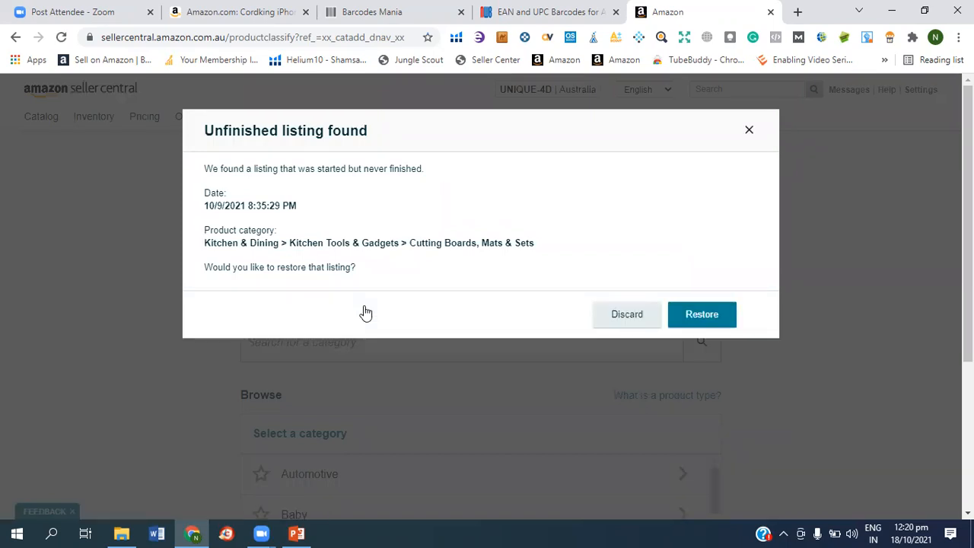
left_click(616, 322)
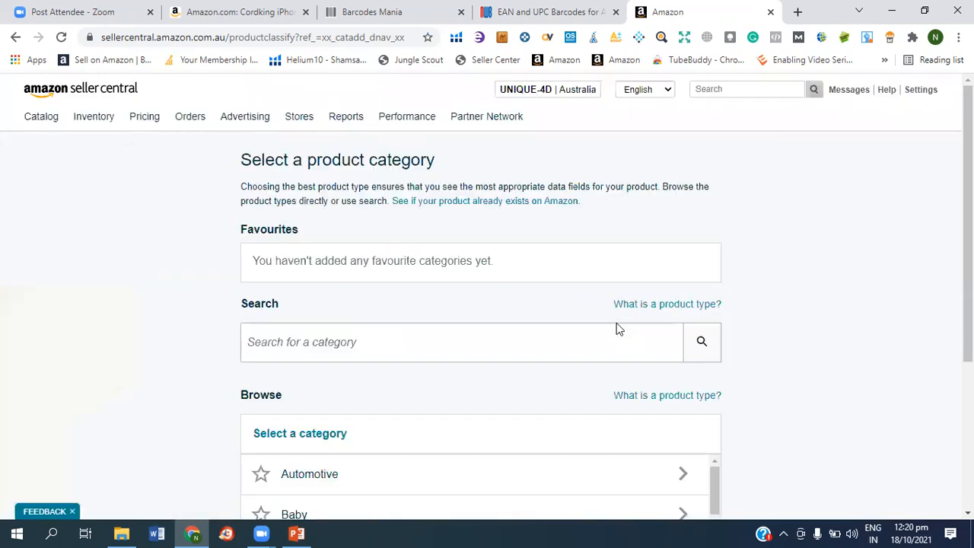
scroll(487, 297, "down", 2)
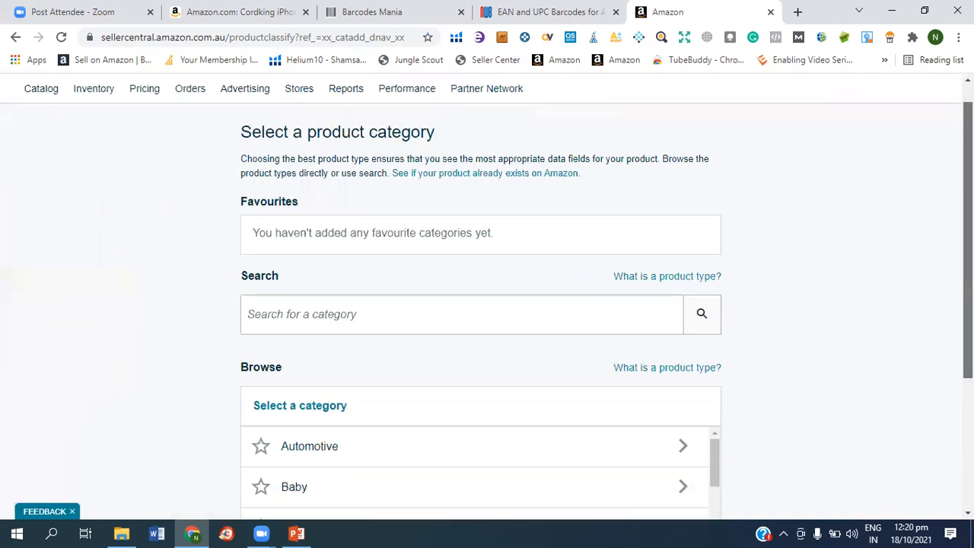
scroll(487, 297, "up", 2)
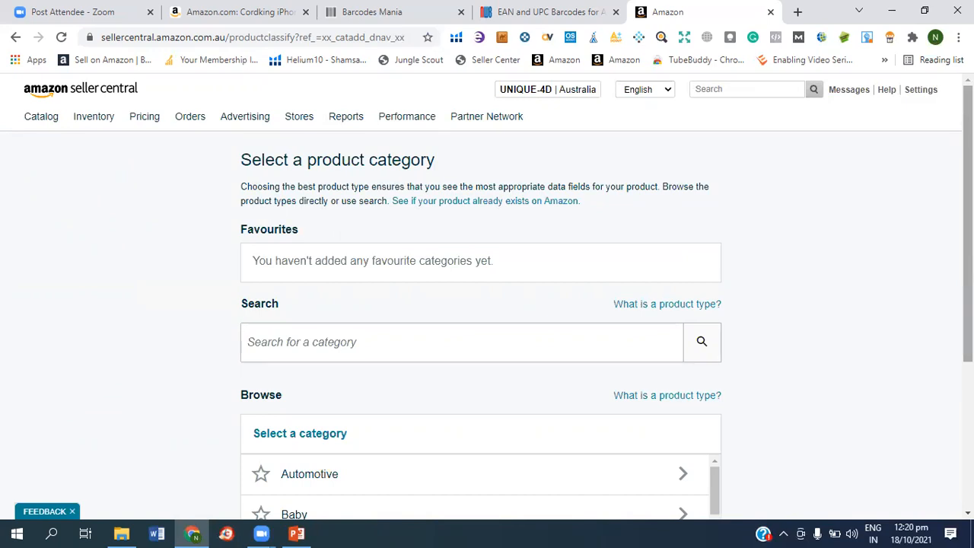
- Switch to the Lec4 presentation in PowerPoint and review slides 11 to 15, finishing on the Possible Listing Errors slide
left_click(297, 534)
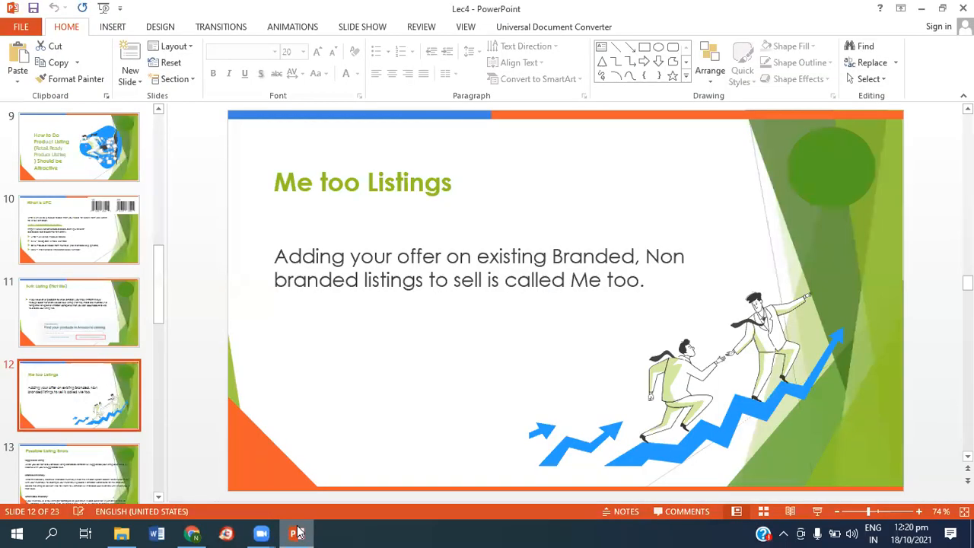
key("Page_Up")
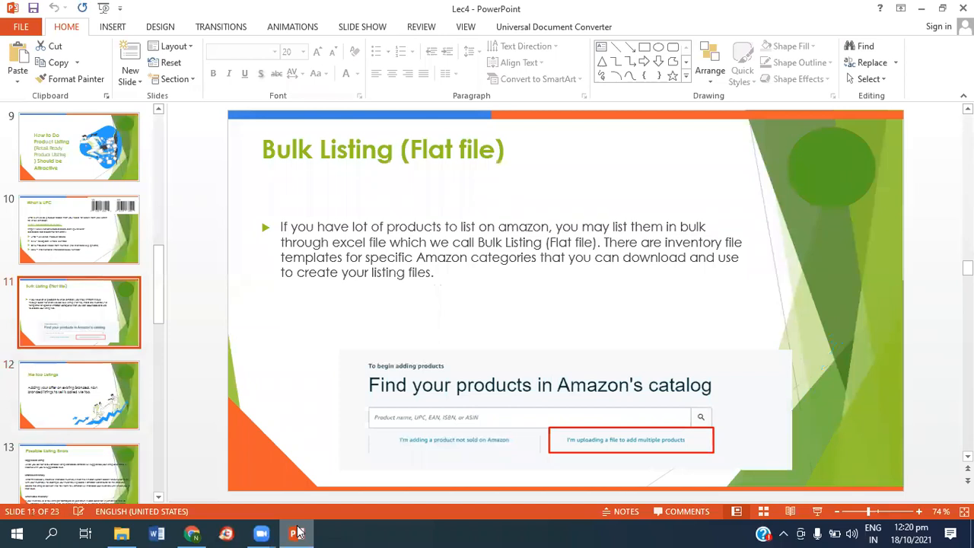
key("Page_Down")
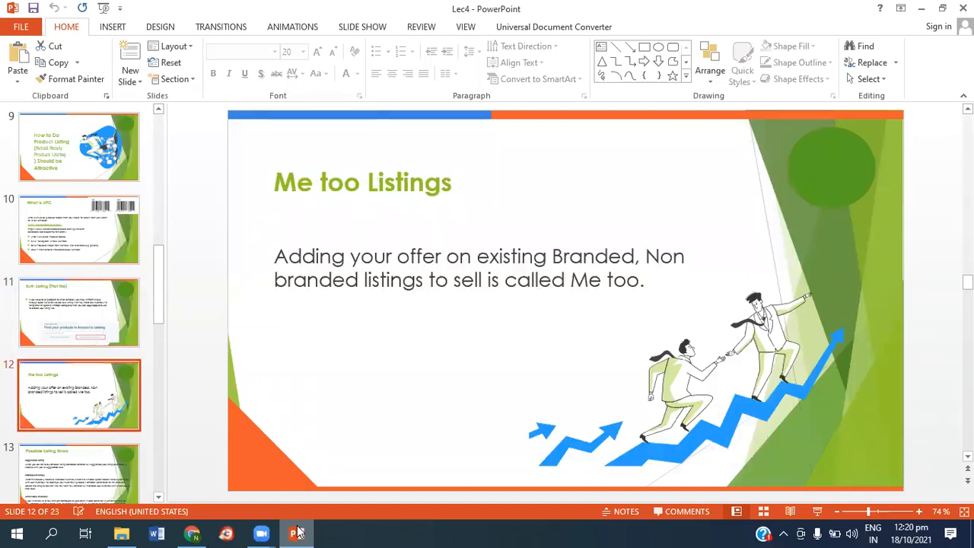
key("Page_Down")
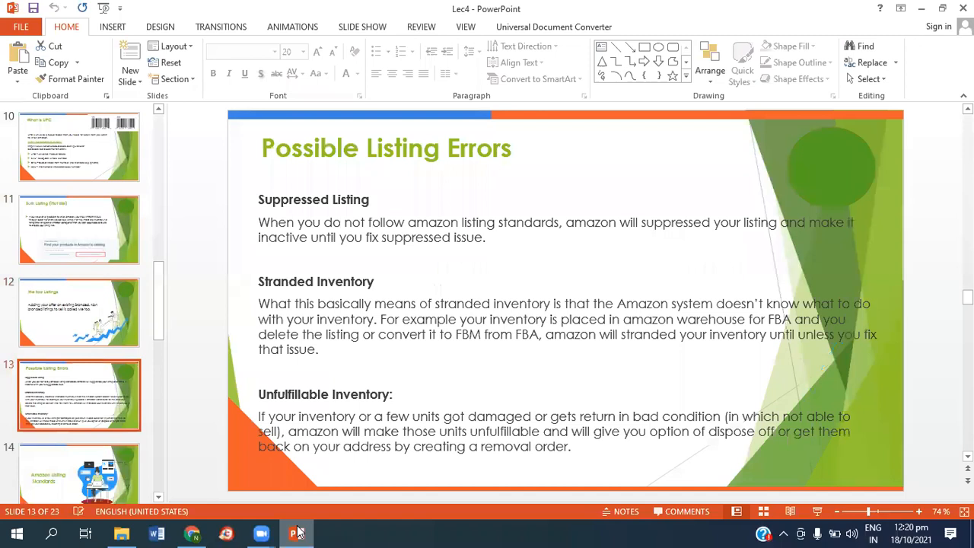
key("Page_Up")
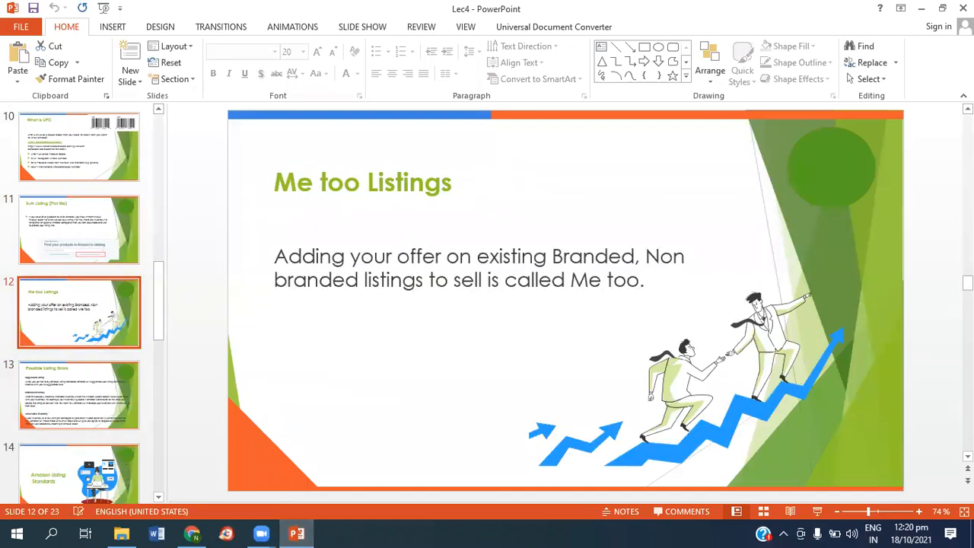
key("Page_Down")
key("Page_Down")
key("Page_Down")
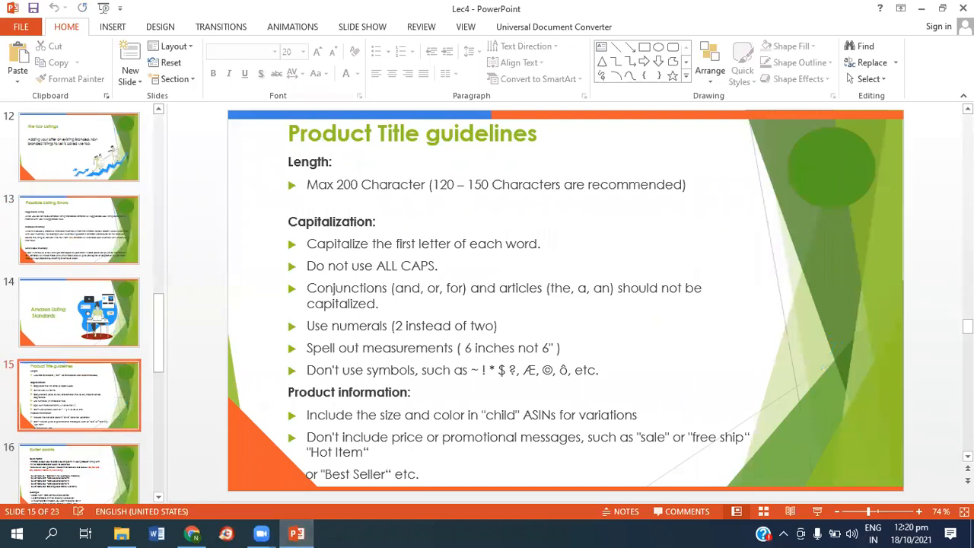
key("Page_Up")
key("Page_Up")
key("Page_Up")
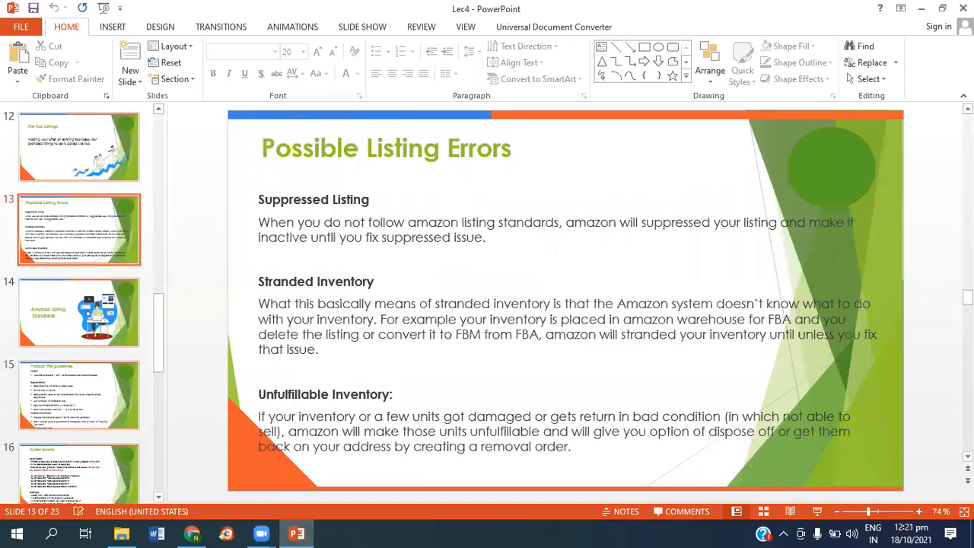